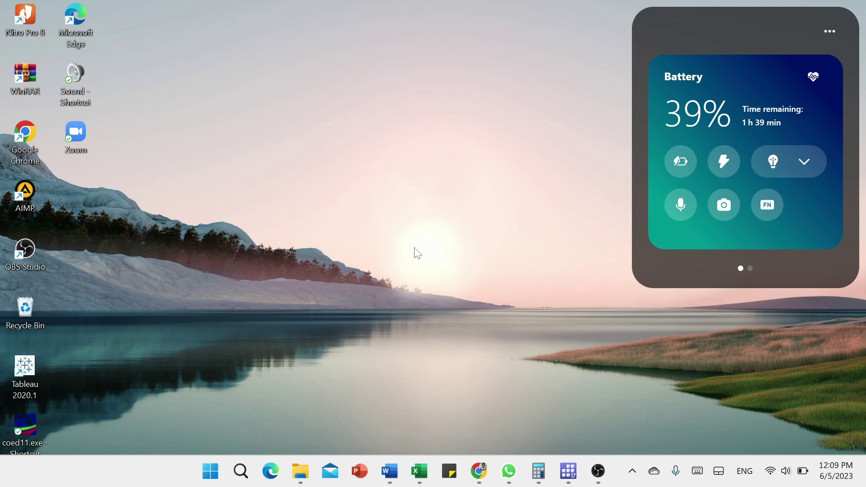
Switch to the Excel workbook and review the study description and eight-group score table on the Contoh Data sheet.
left_click(419, 472)
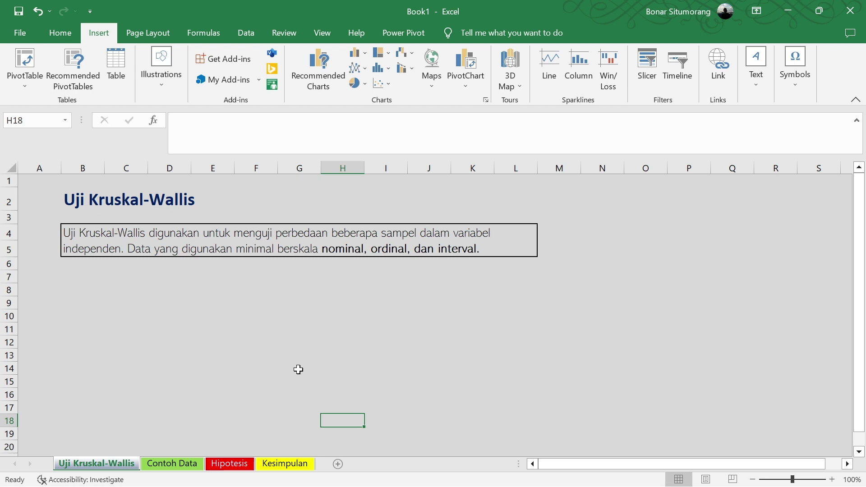
left_click(176, 464)
scroll(231, 371, "up", 3)
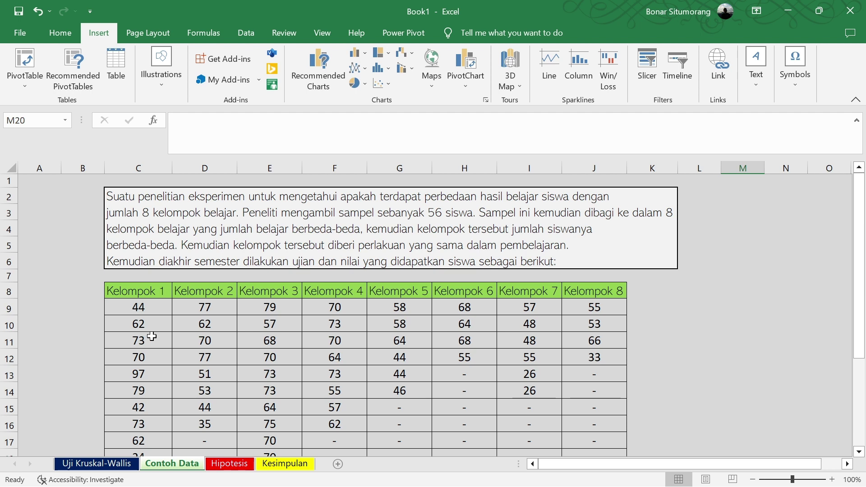
scroll(149, 337, "down", 1)
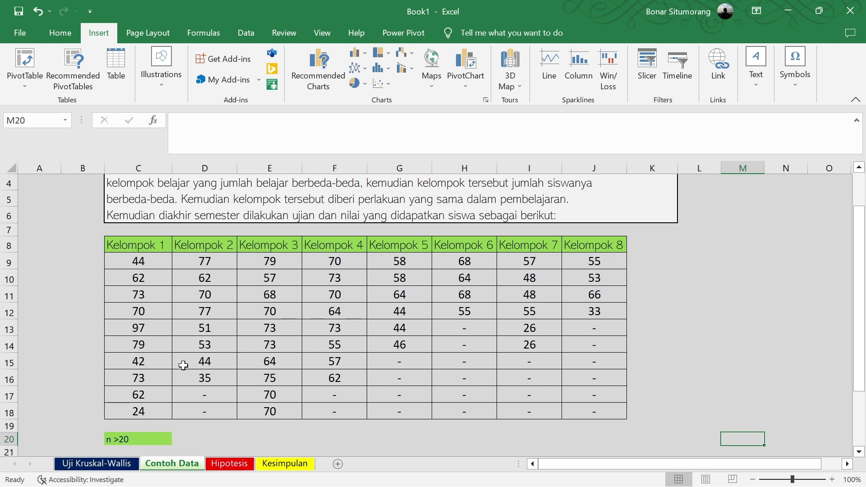
scroll(183, 365, "down", 1)
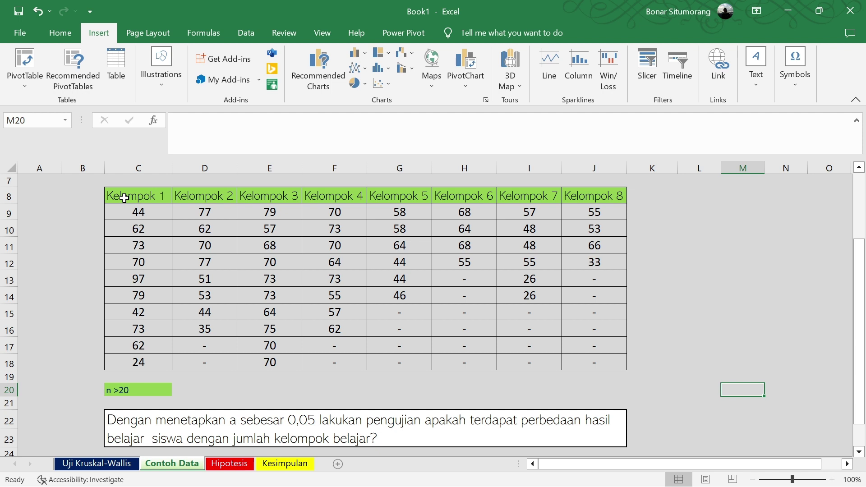
Replace the word "a" with "alfa" in the research question in cell C22.
left_click(113, 413)
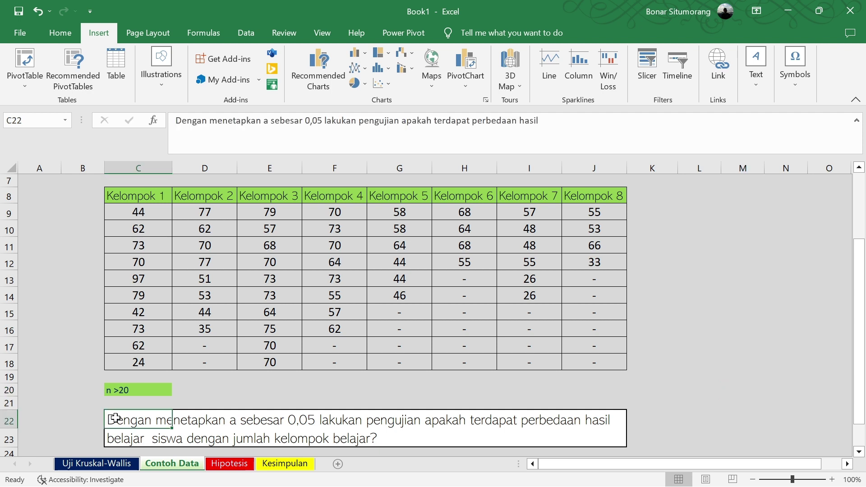
double_click(235, 417)
key("BackSpace")
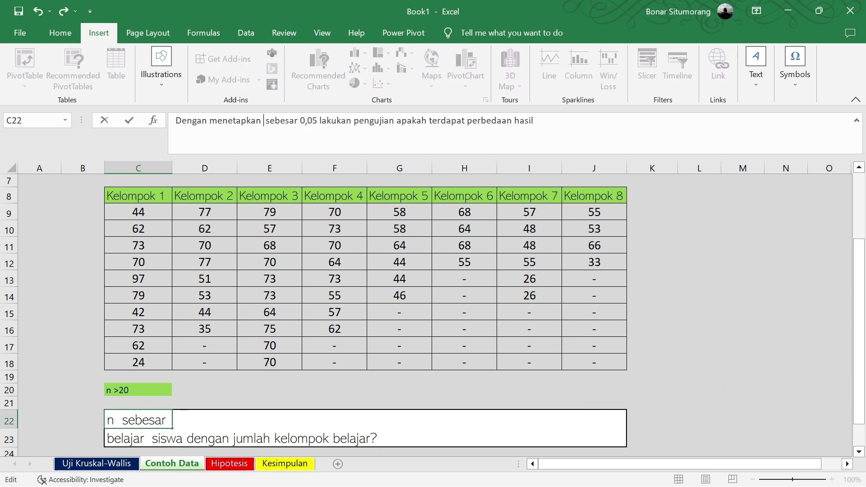
type("alfa")
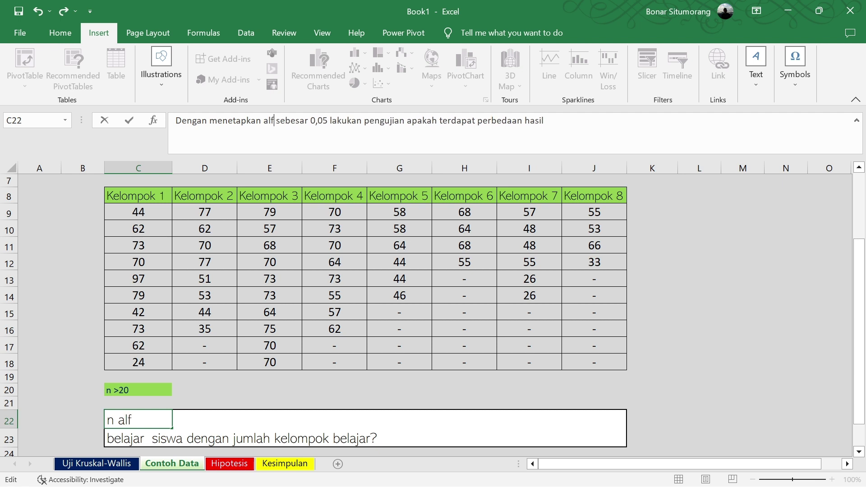
left_click(464, 402)
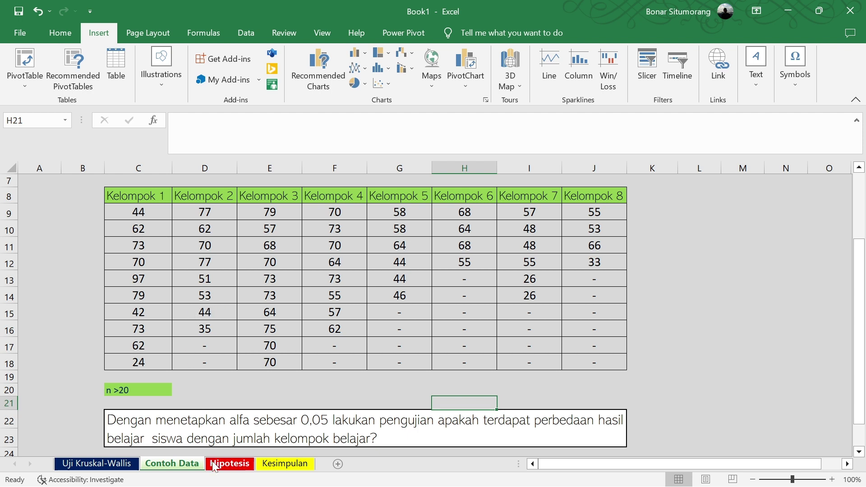
Review the hypotheses and decision rules on the Hipotesis sheet and return to the Contoh Data sheet.
left_click(230, 464)
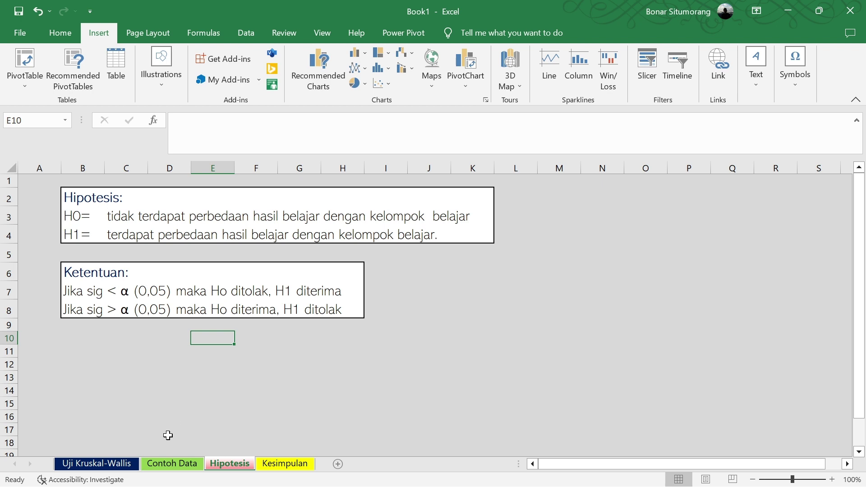
left_click(171, 466)
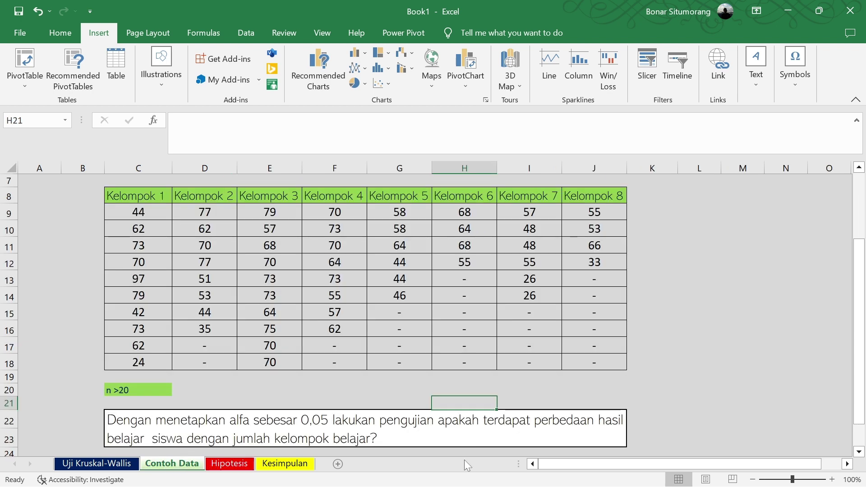
Switch to Stata's Data Editor and inspect the NilaiAkhirSemester and KelompokBelajar variables, including the value label assigned to KelompokBelajar.
mouse_move(462, 486)
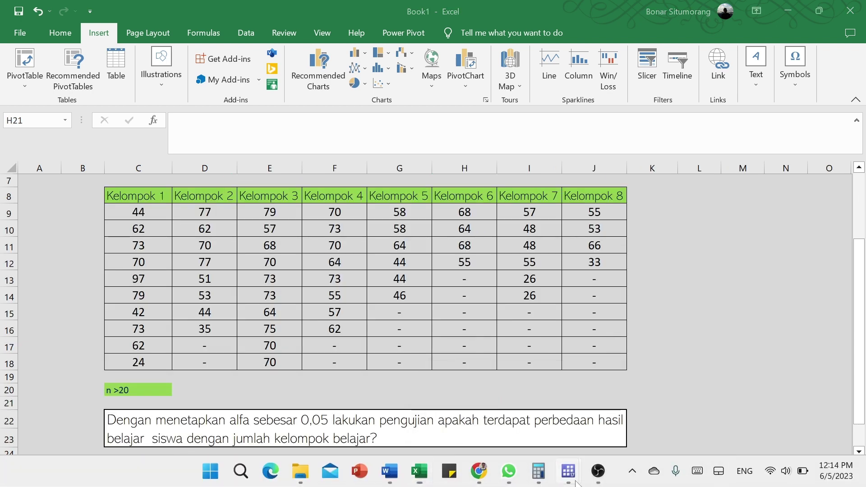
mouse_move(569, 482)
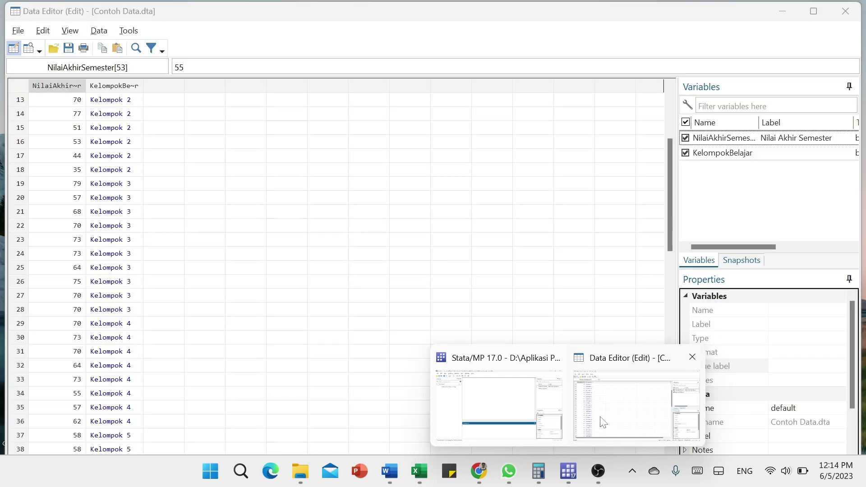
left_click(599, 417)
scroll(375, 363, "up", 4)
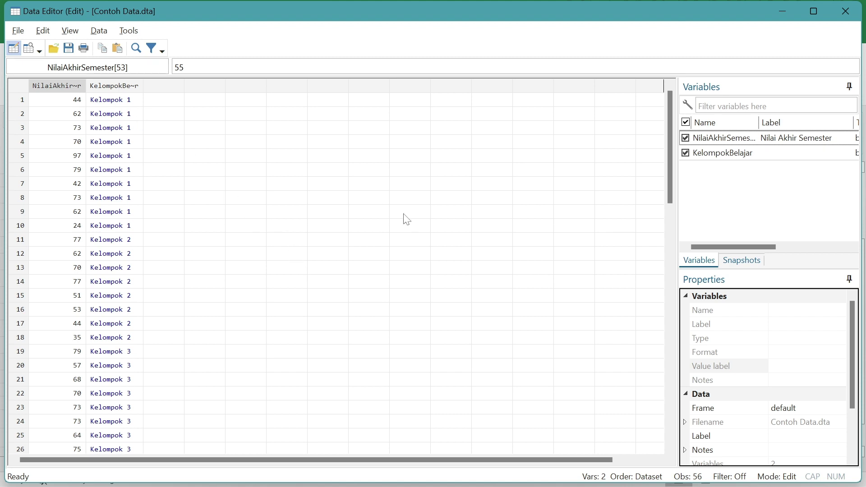
left_click(58, 87)
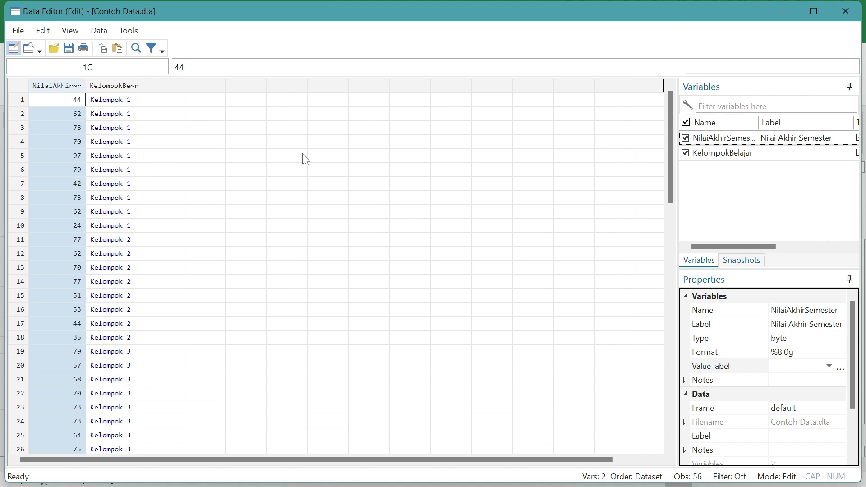
left_click(120, 90)
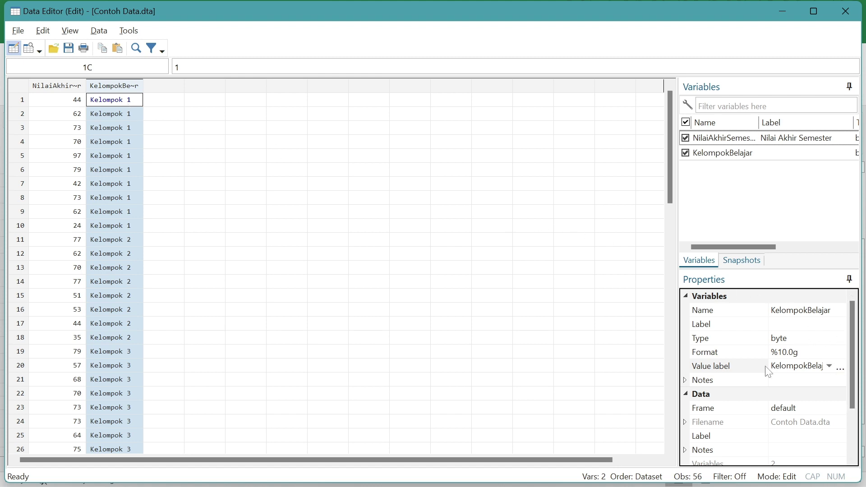
left_click(840, 370)
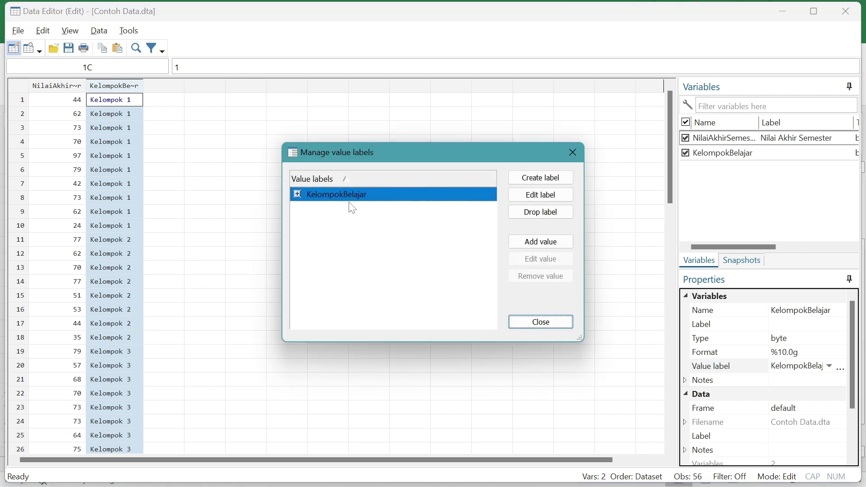
left_click(551, 327)
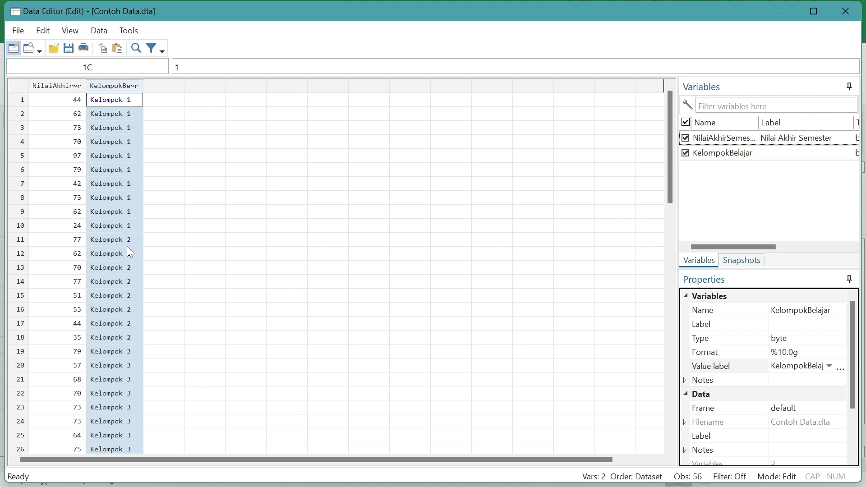
Check the observations through the last row of the dataset and minimize the Data Editor.
scroll(130, 252, "down", 13)
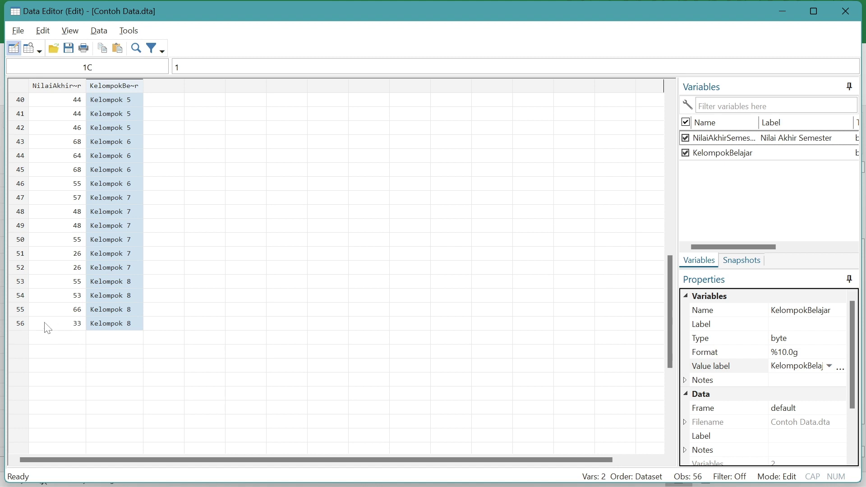
left_click(20, 325)
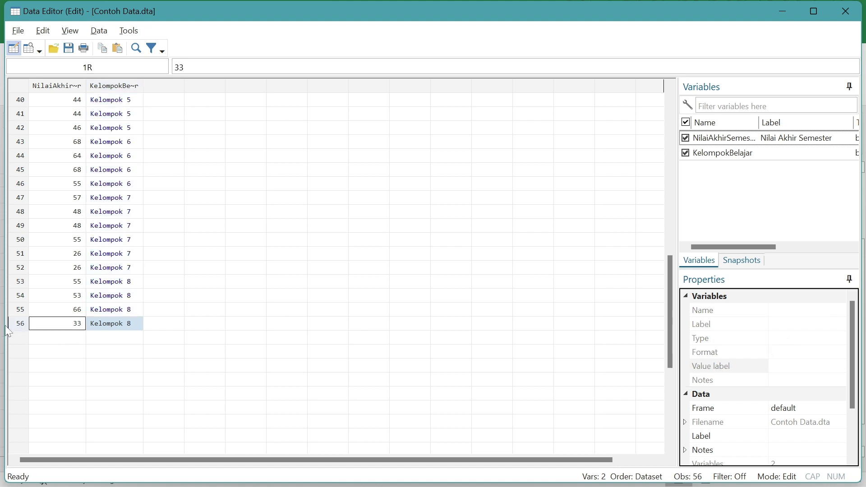
scroll(182, 310, "up", 8)
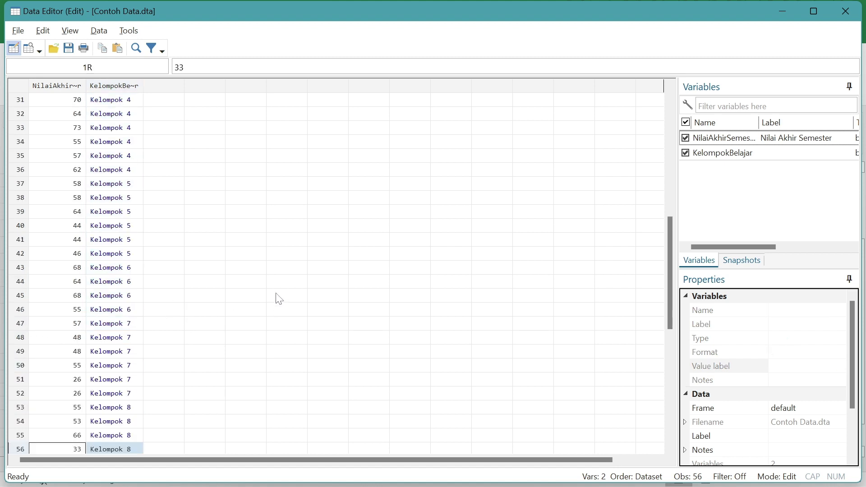
scroll(238, 297, "up", 5)
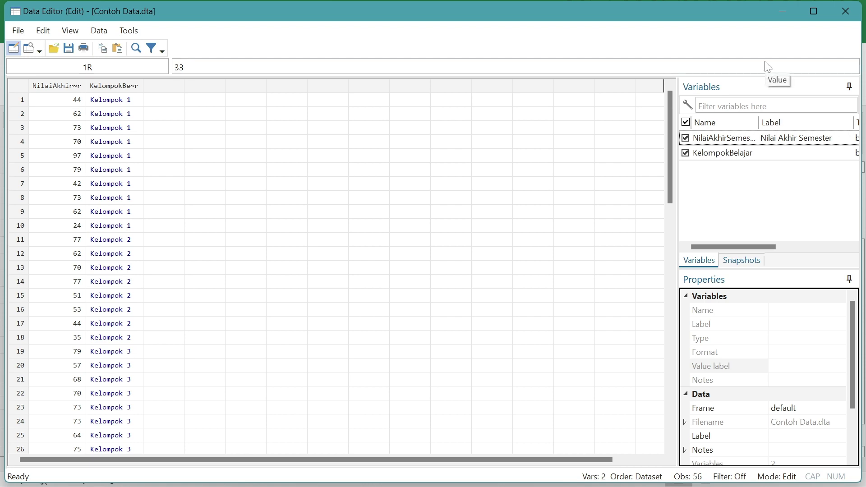
left_click(786, 12)
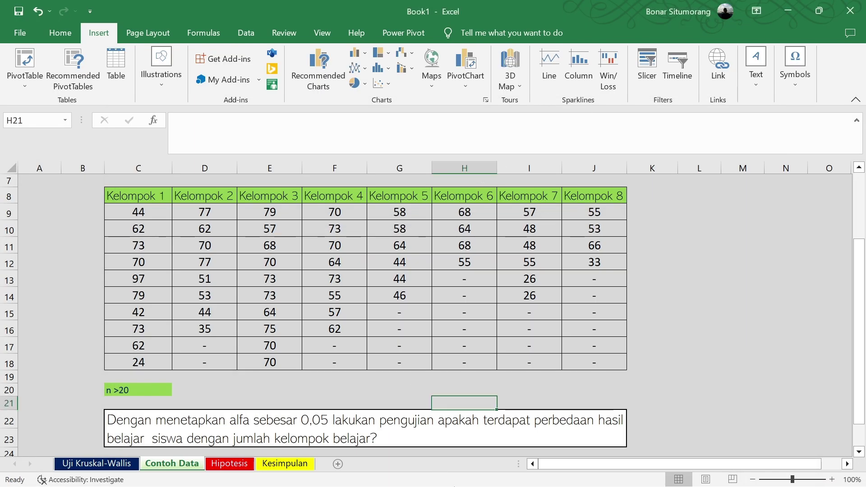
Run a Kruskal–Wallis rank test in Stata's main window with NilaiAkhirSemester as the outcome variable and KelompokBelajar as the variable defining groups.
mouse_move(574, 475)
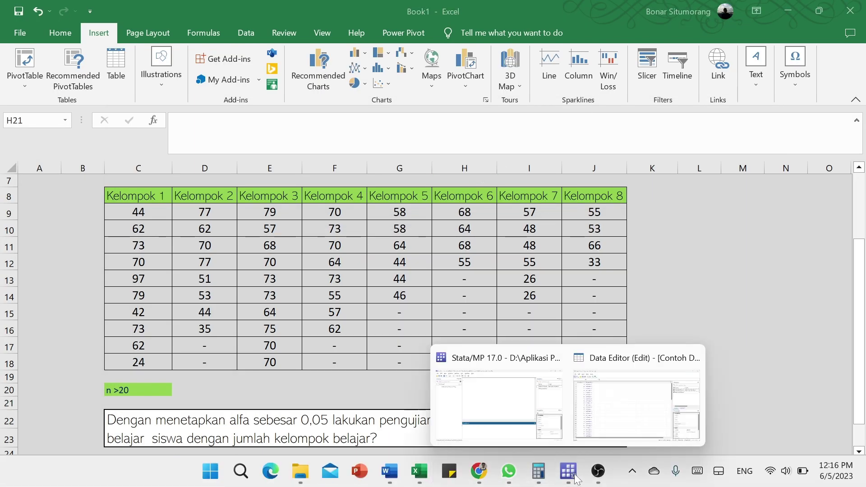
left_click(495, 398)
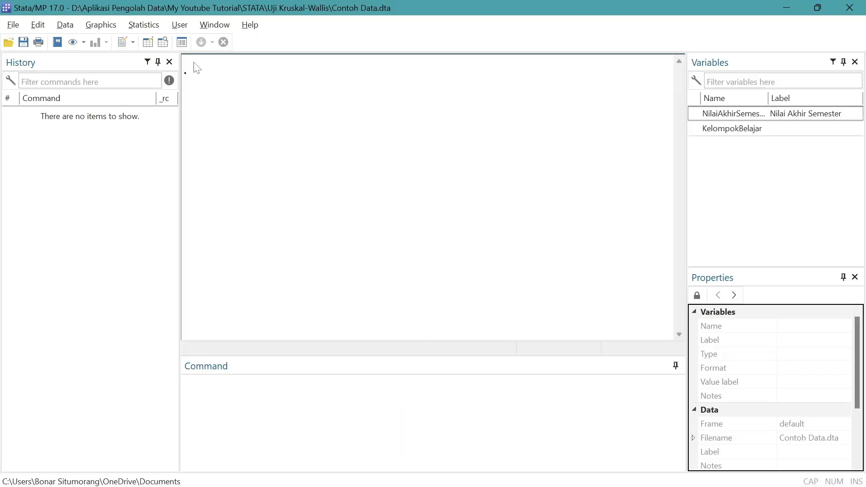
left_click(150, 28)
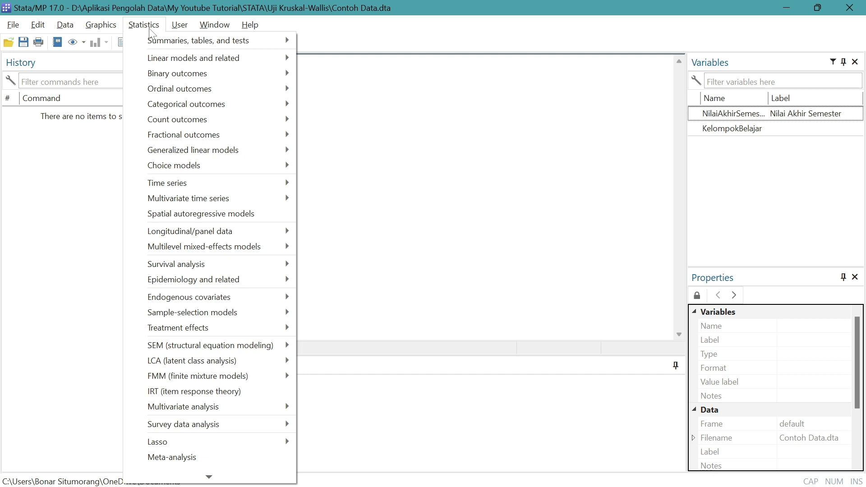
mouse_move(160, 47)
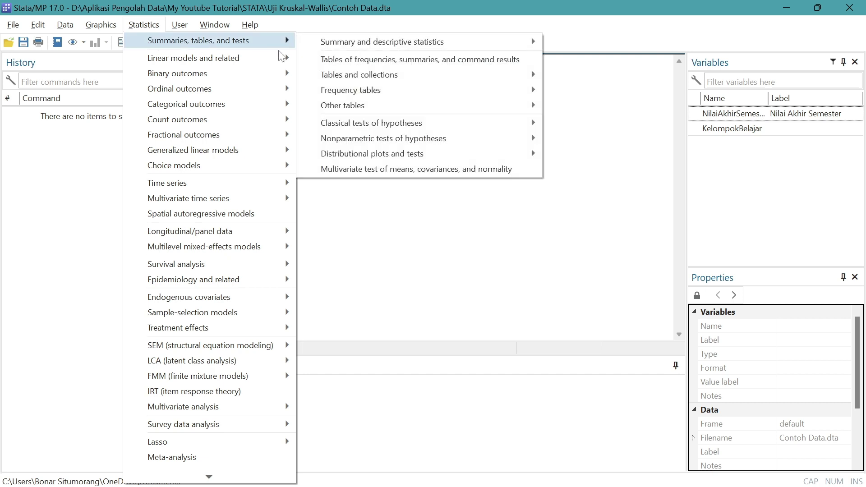
mouse_move(378, 144)
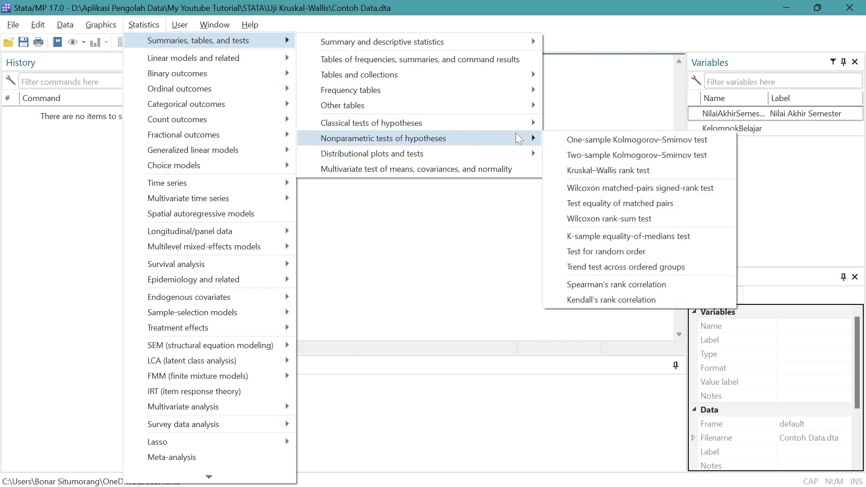
left_click(583, 171)
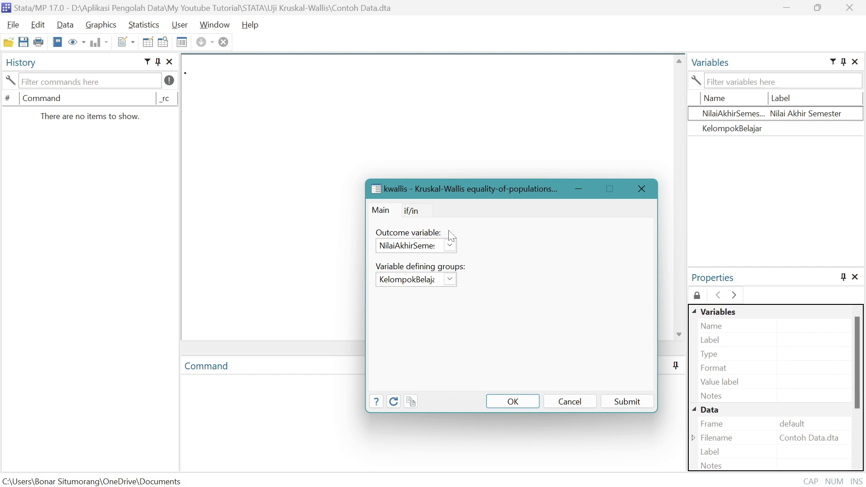
left_click(450, 246)
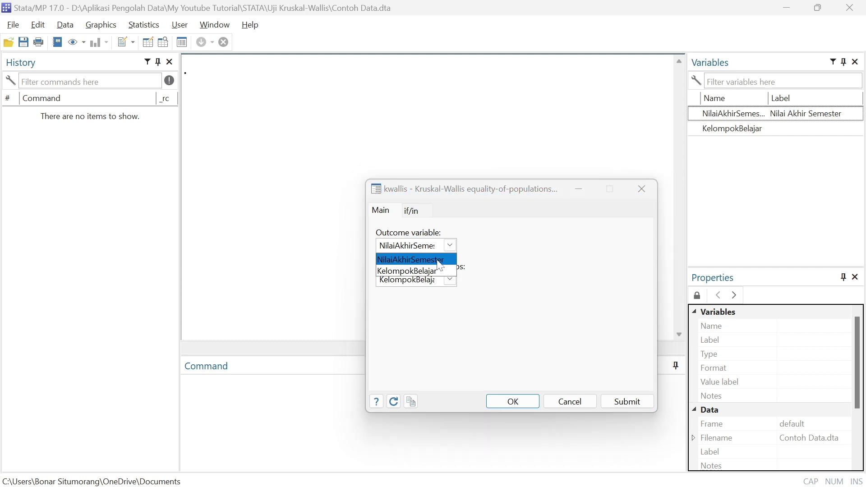
left_click(440, 261)
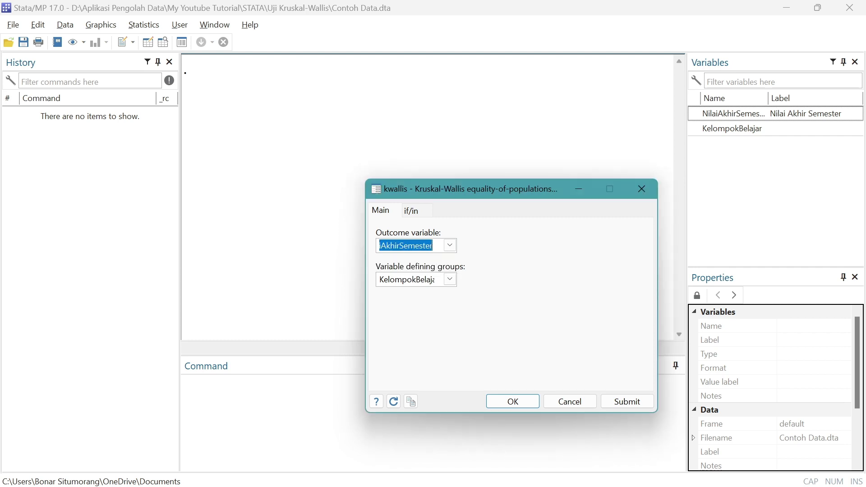
left_click(451, 280)
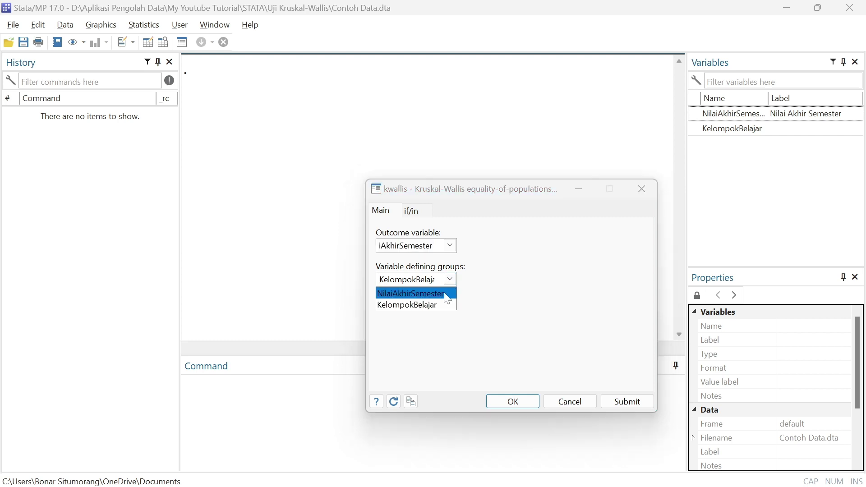
left_click(437, 309)
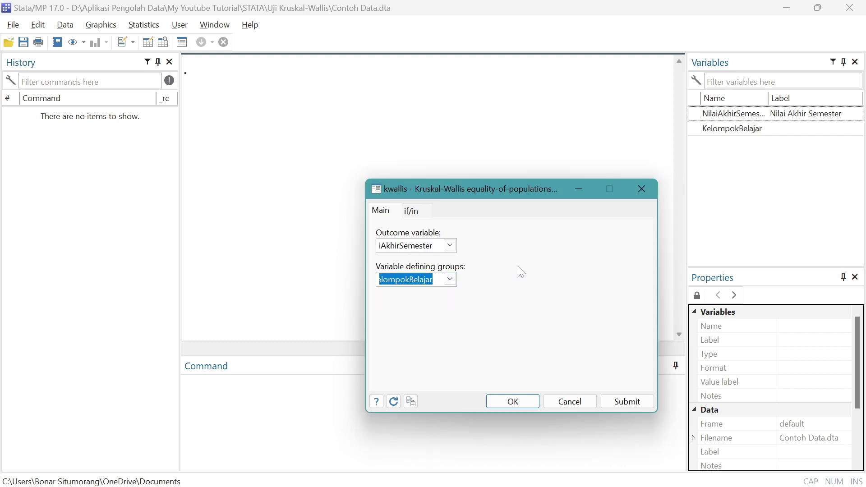
left_click_drag(521, 197, 393, 100)
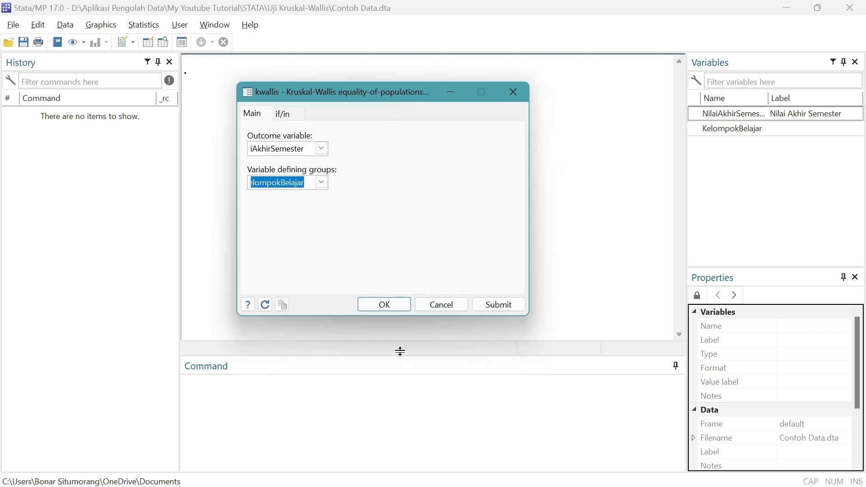
left_click(385, 304)
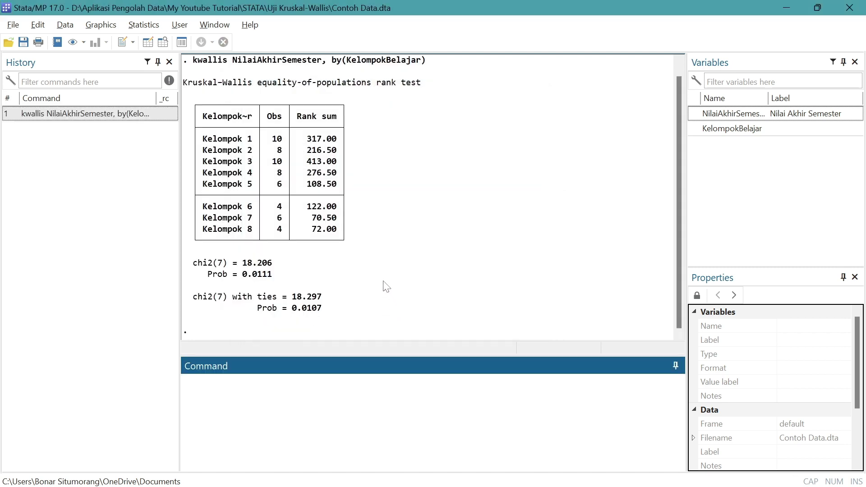
scroll(384, 288, "up", 1)
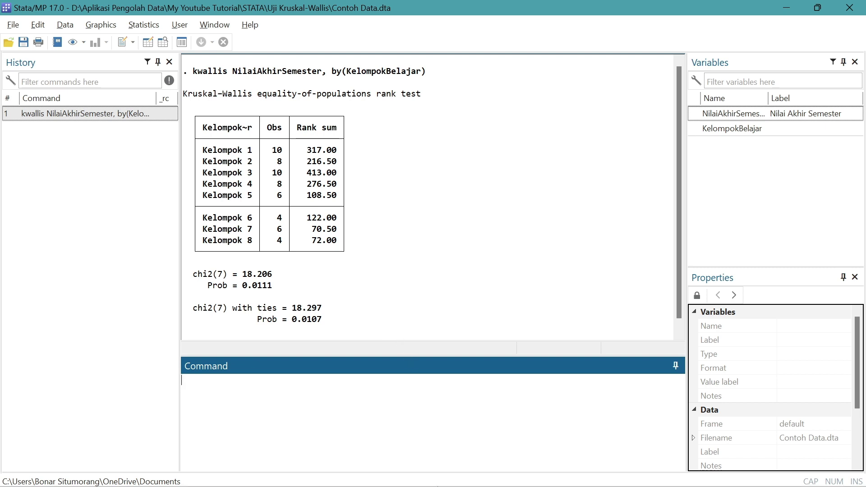
Switch to the Book1 workbook in Excel, review the Kesimpulan sheet, and widen column S so the conclusion text fits inside its box.
mouse_move(435, 485)
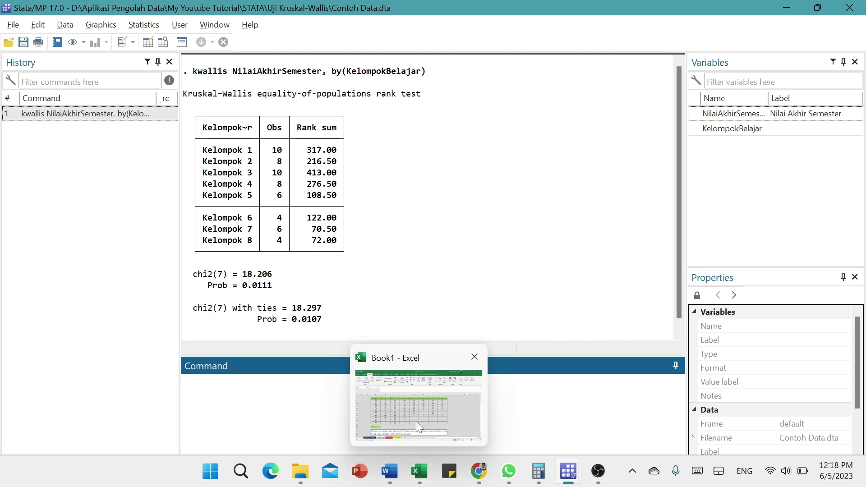
left_click(416, 421)
scroll(288, 406, "down", 1)
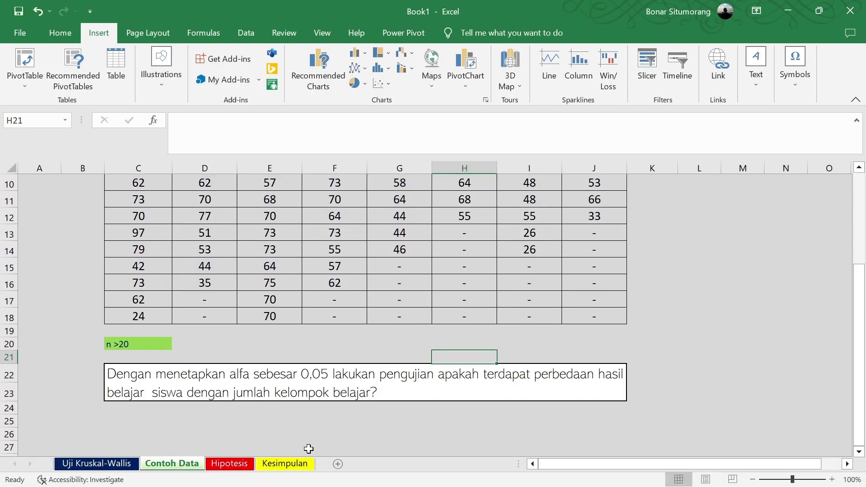
left_click(285, 463)
scroll(331, 401, "up", 1)
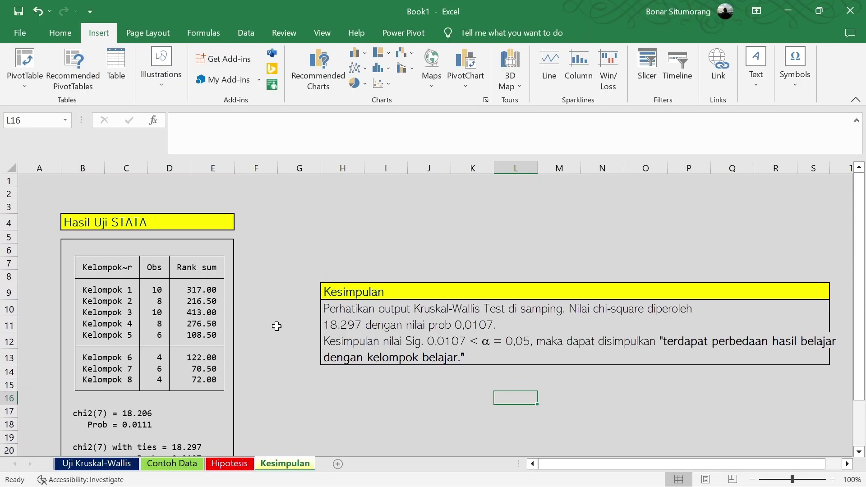
scroll(276, 326, "down", 1)
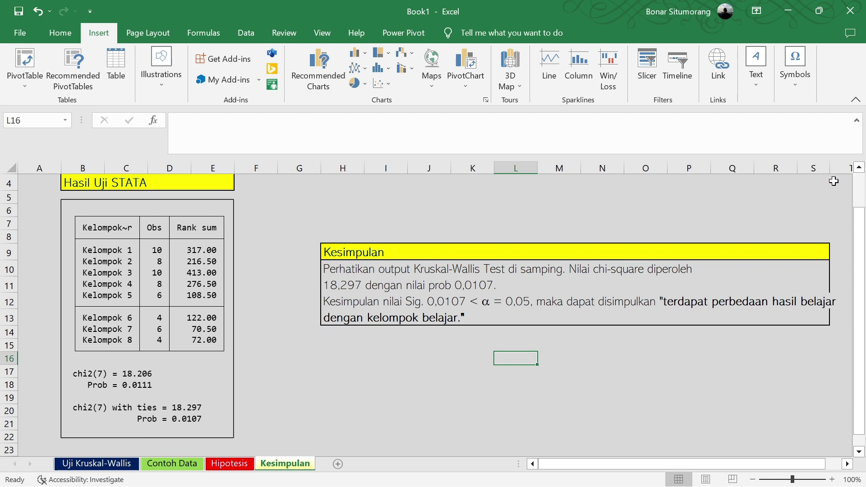
left_click_drag(829, 171, 840, 169)
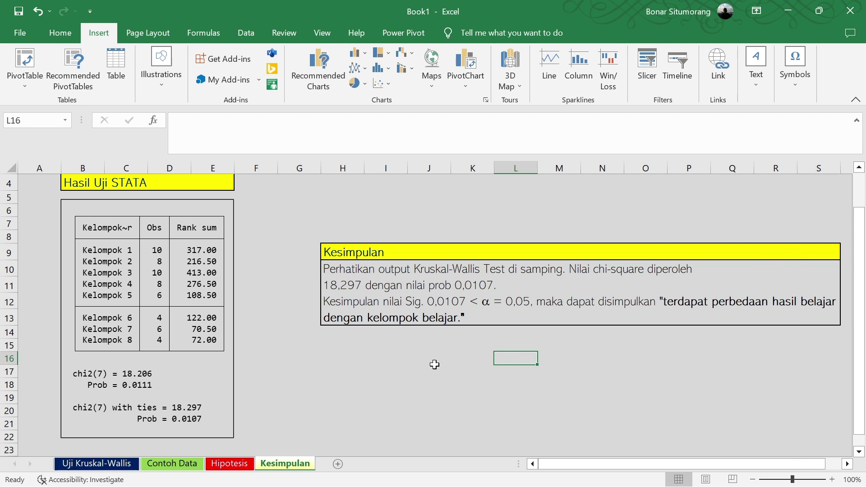
Check the decision rules on the Hipotesis sheet against the Stata output and conclusion on the Kesimpulan sheet.
left_click(231, 463)
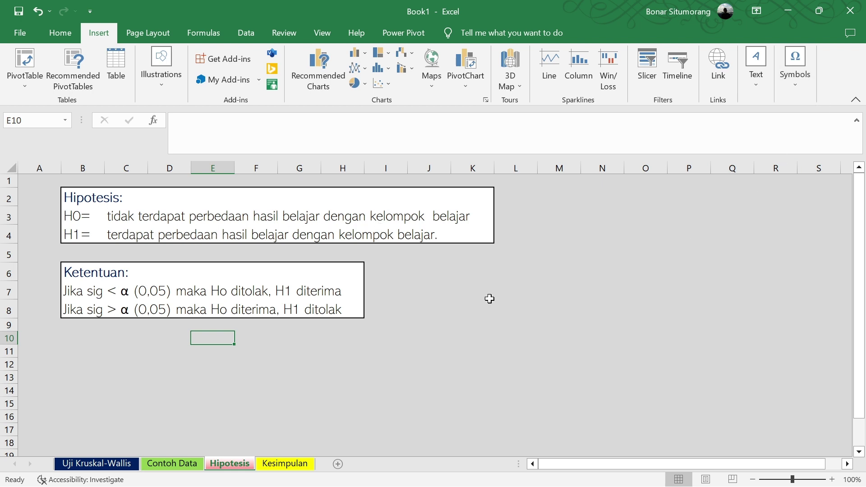
left_click(286, 464)
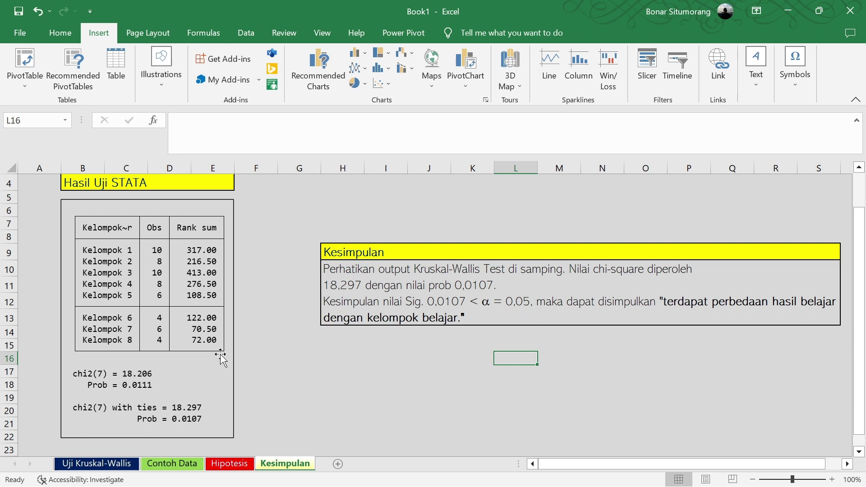
scroll(284, 350, "up", 1)
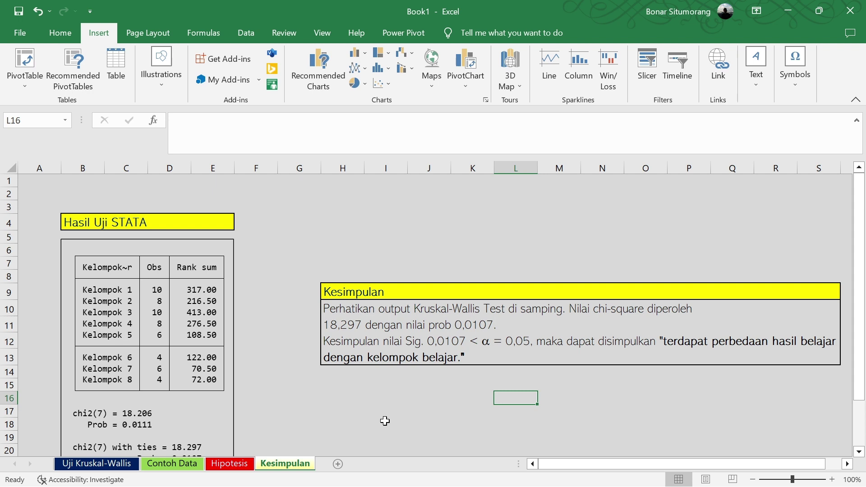
scroll(373, 408, "down", 2)
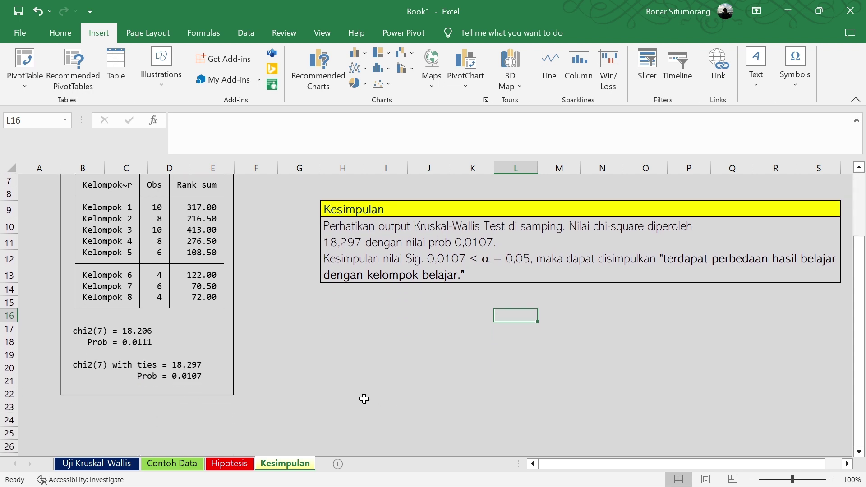
scroll(363, 398, "up", 1)
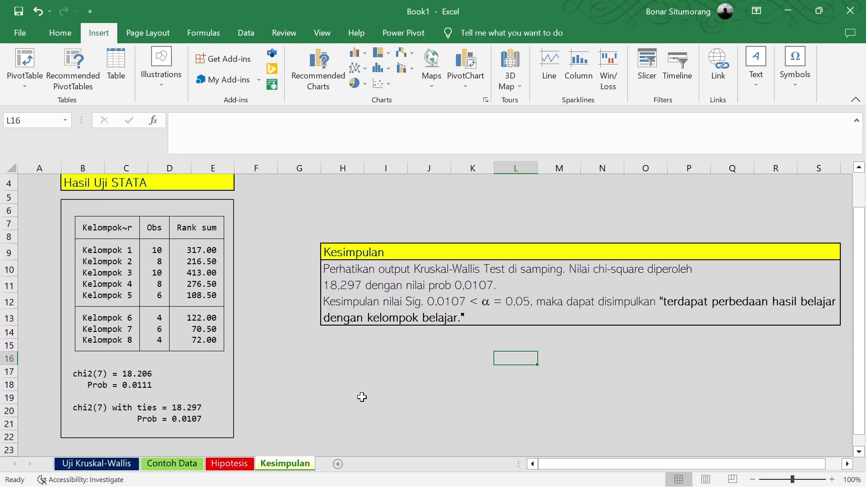